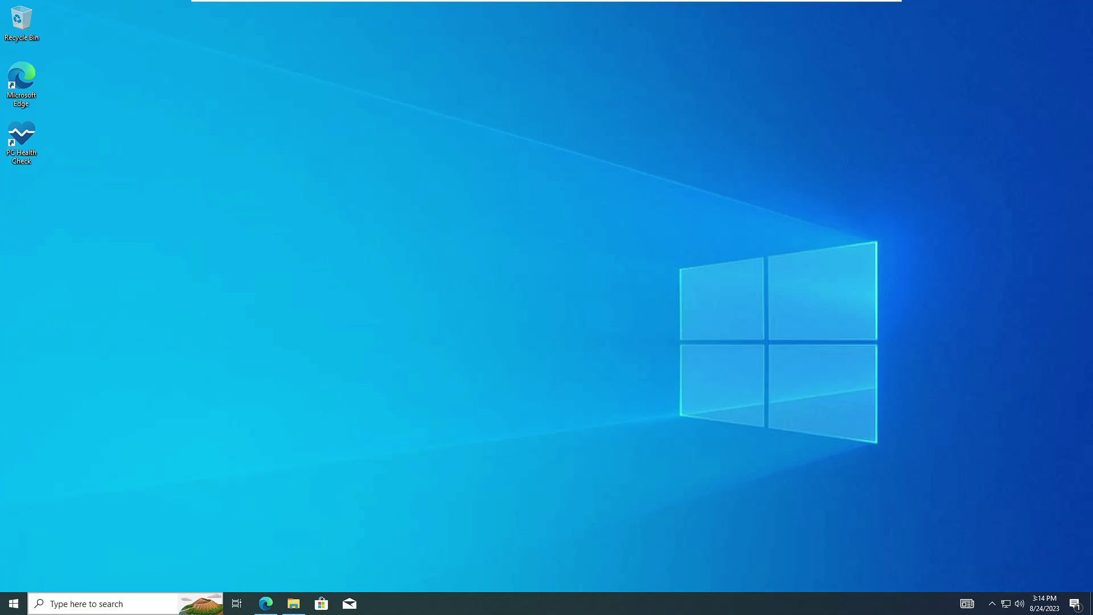
# Step: Search for System Information, open it to check the BIOS Mode entry, and close it
pyautogui.write('syeth')
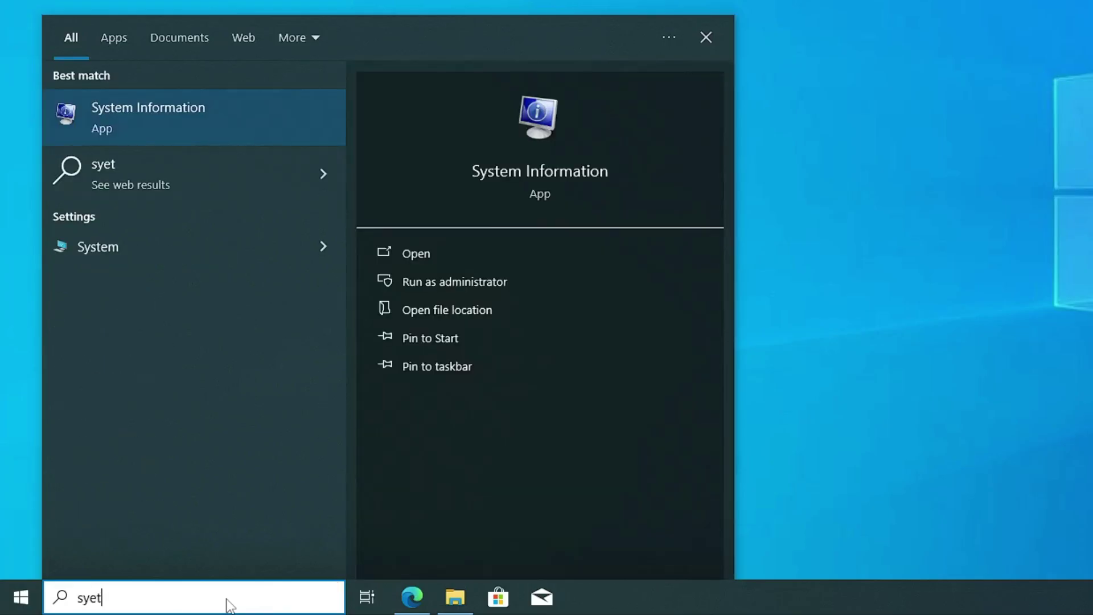
pyautogui.press('BackSpace')
pyautogui.press('BackSpace')
pyautogui.press('BackSpace')
pyautogui.write('stem')
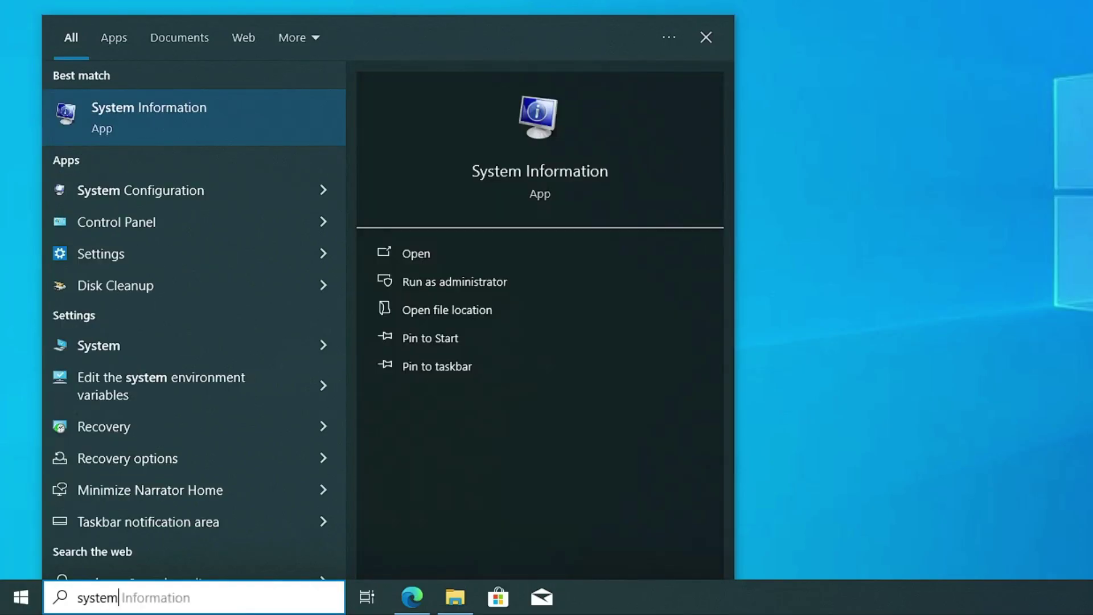
pyautogui.click(197, 142)
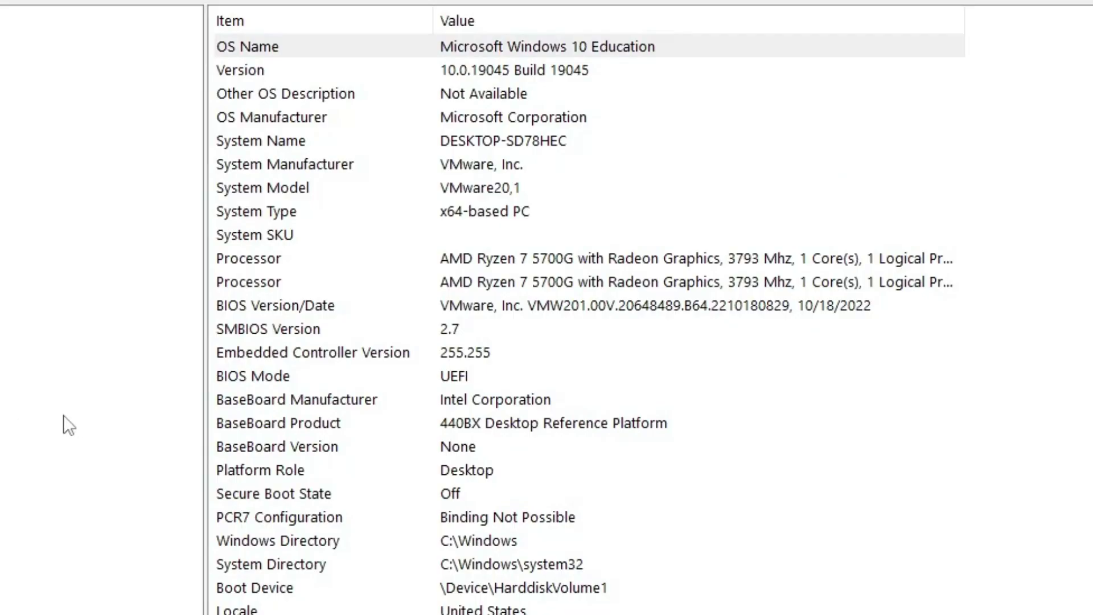
pyautogui.click(287, 375)
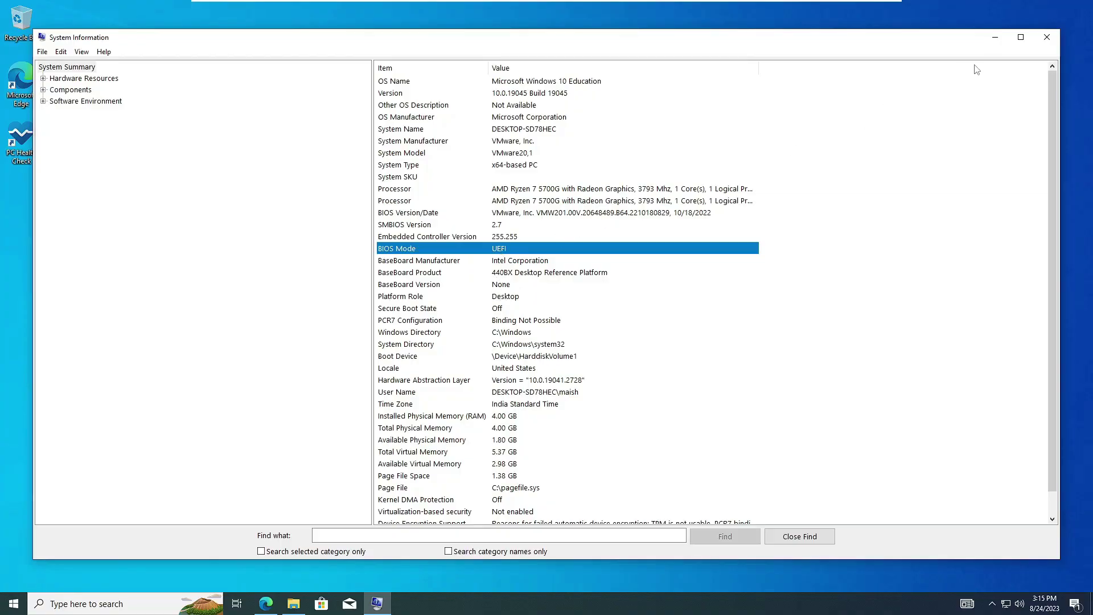
pyautogui.click(1047, 37)
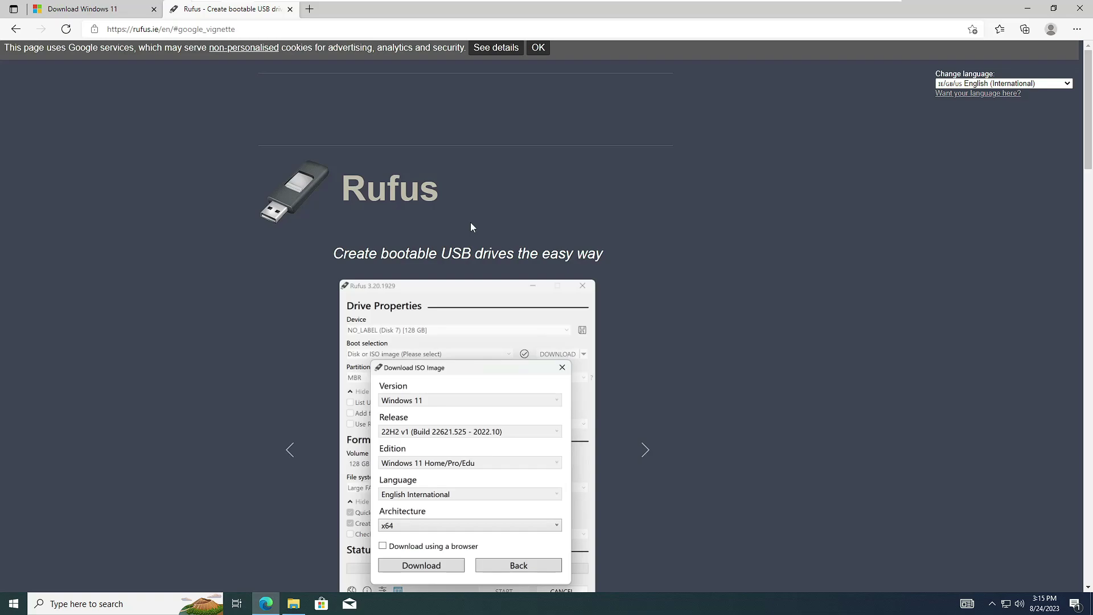
# Step: Review the Rufus releases on its website, run rufus-4.2 from the Downloads folder and allow it to make changes
pyautogui.scroll(-10, 470, 227)
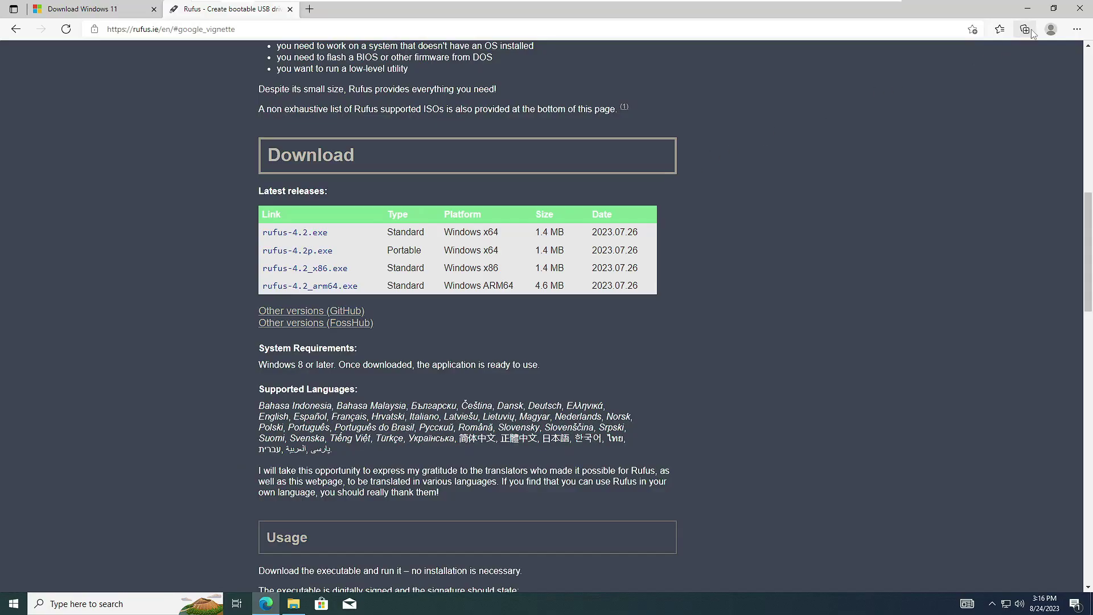
pyautogui.click(1051, 29)
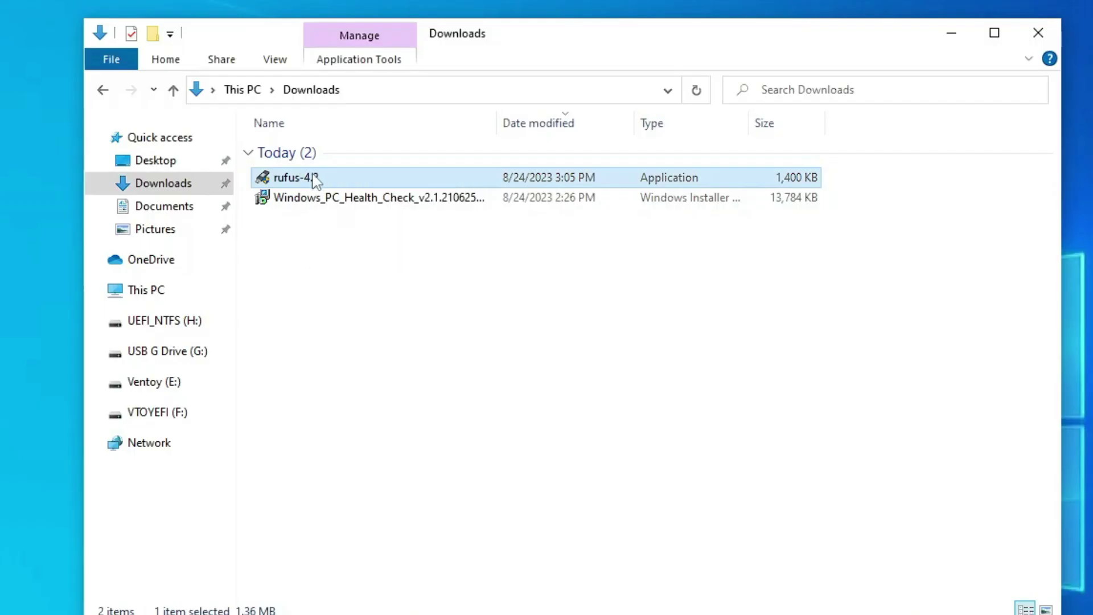
pyautogui.rightClick(315, 181)
pyautogui.click(357, 211)
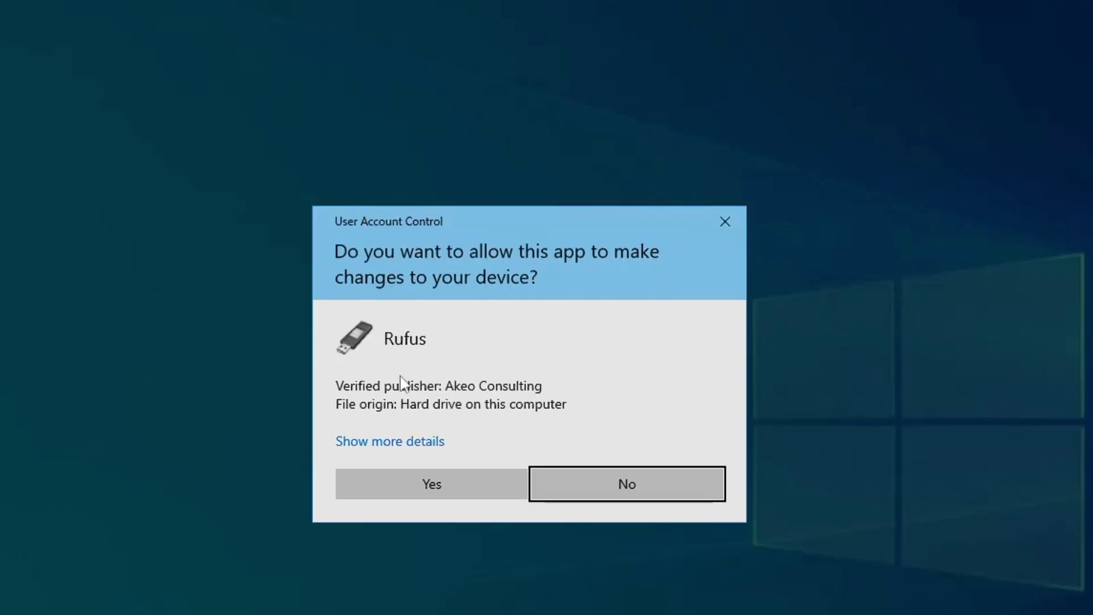
pyautogui.click(425, 481)
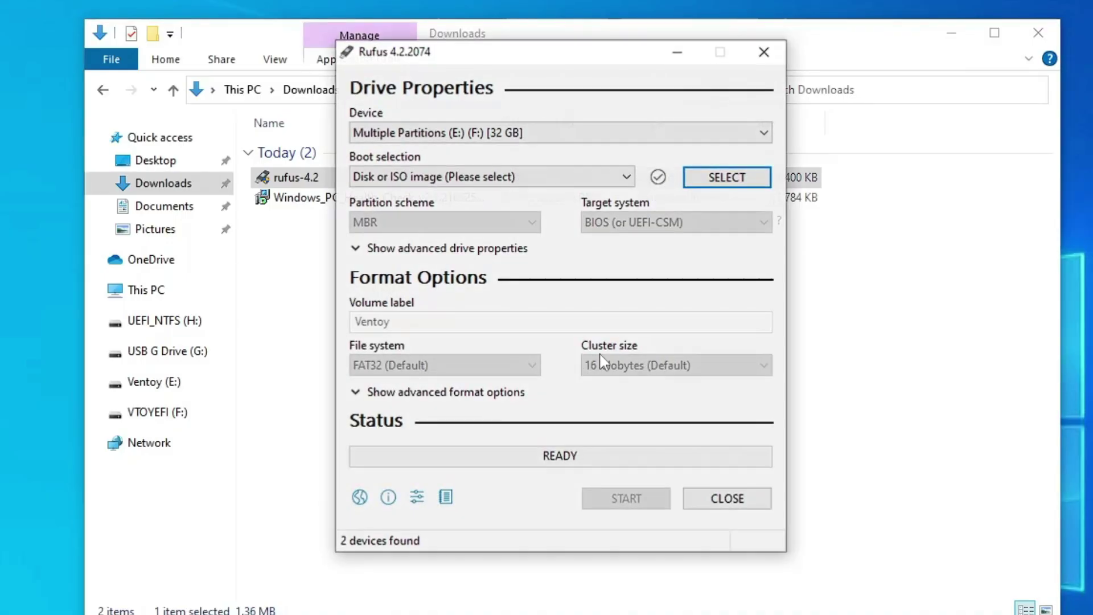
# Step: Choose USB G Drive (G:) [64 GB] as the Rufus target device
pyautogui.moveTo(553, 48); pyautogui.dragTo(514, 85)
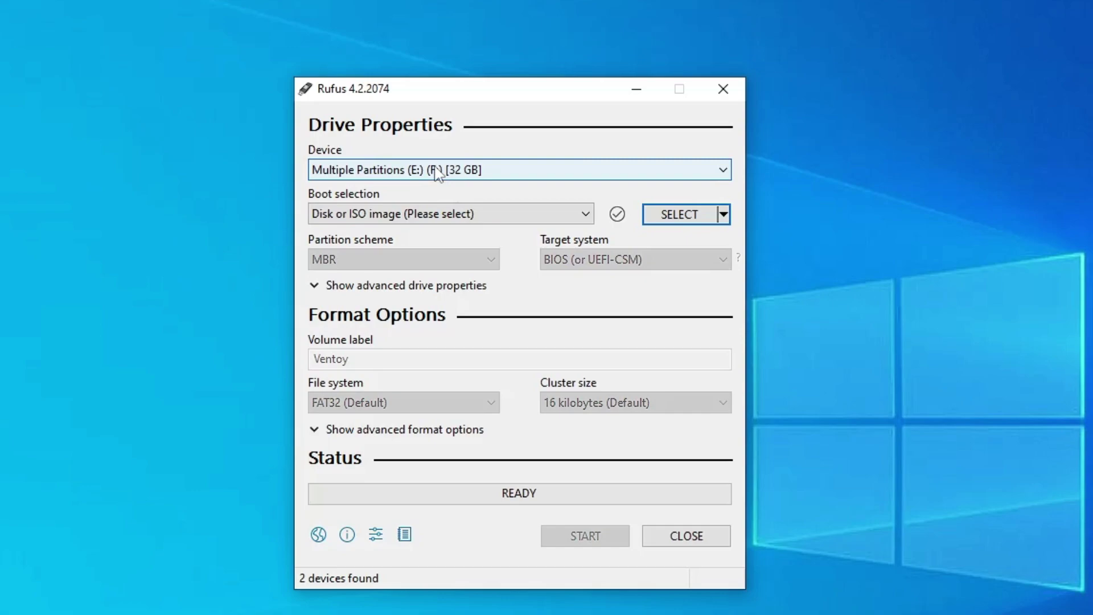
pyautogui.click(507, 178)
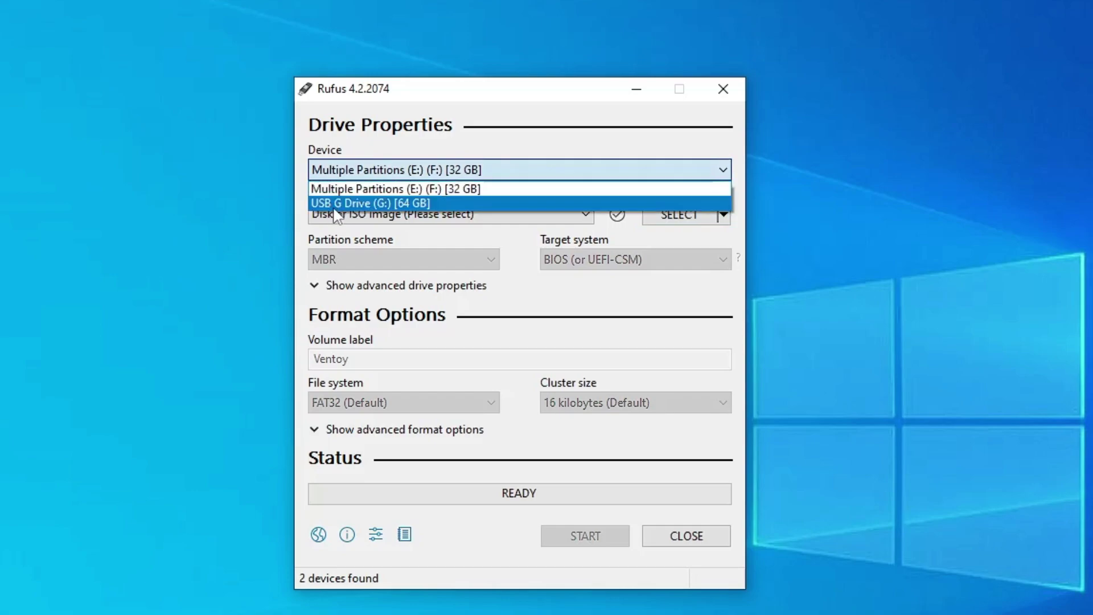
pyautogui.click(426, 205)
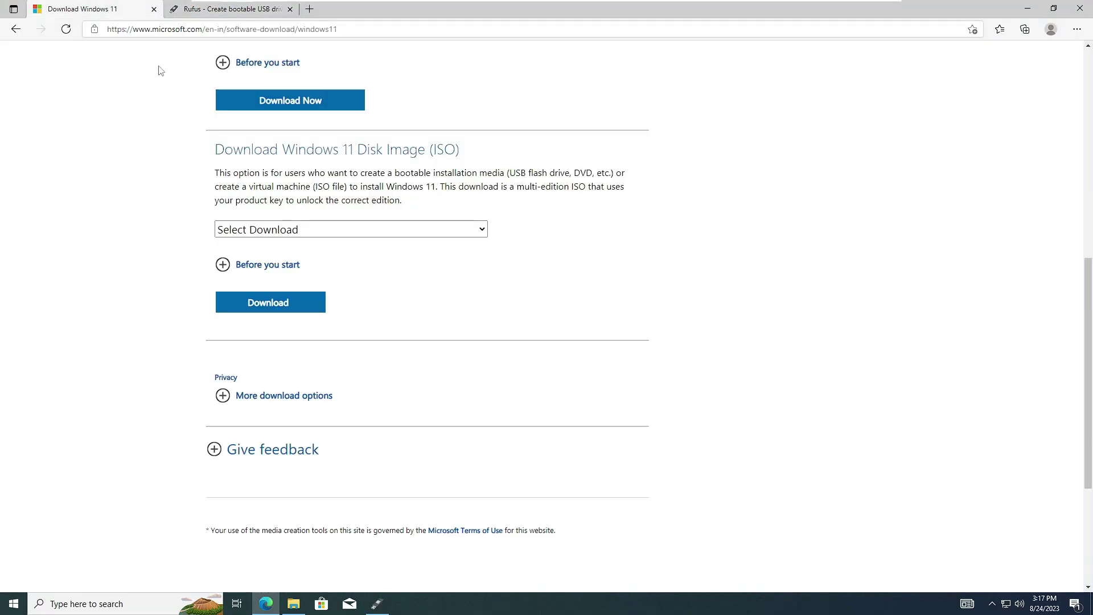
# Step: Examine the installation options on Microsoft's Windows 11 download page, including the disk image (ISO) section, and return to Rufus
pyautogui.scroll(10, 160, 68)
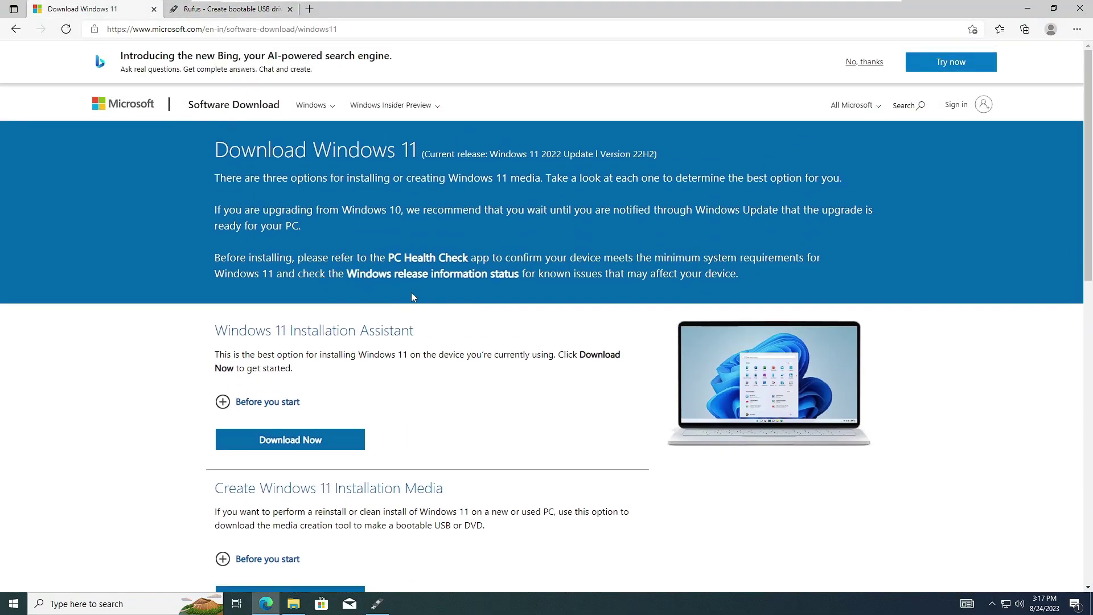
pyautogui.scroll(-7, 407, 293)
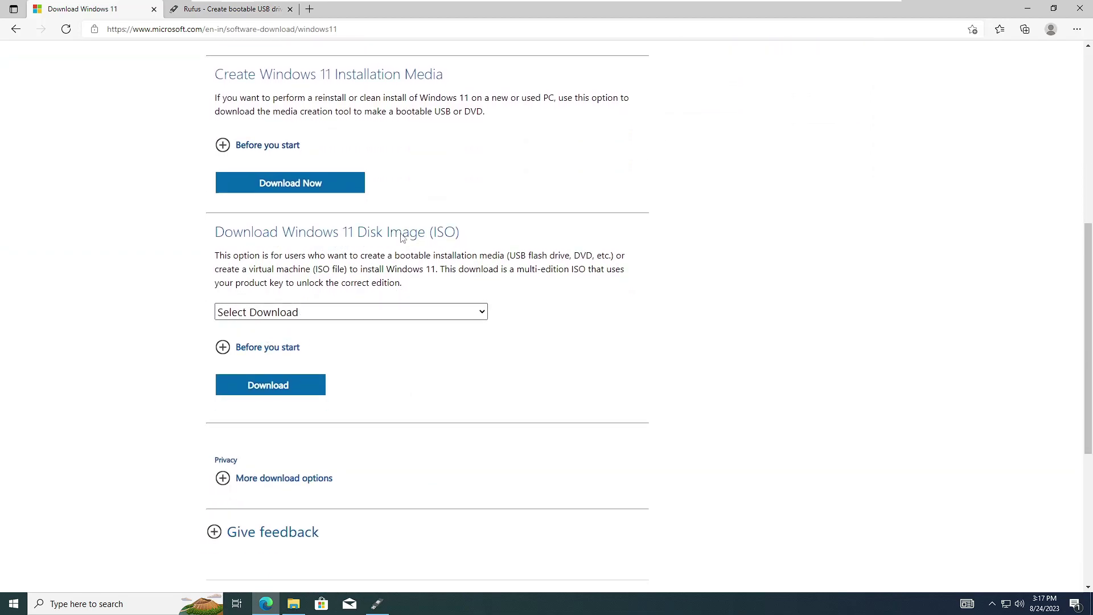
pyautogui.click(1028, 9)
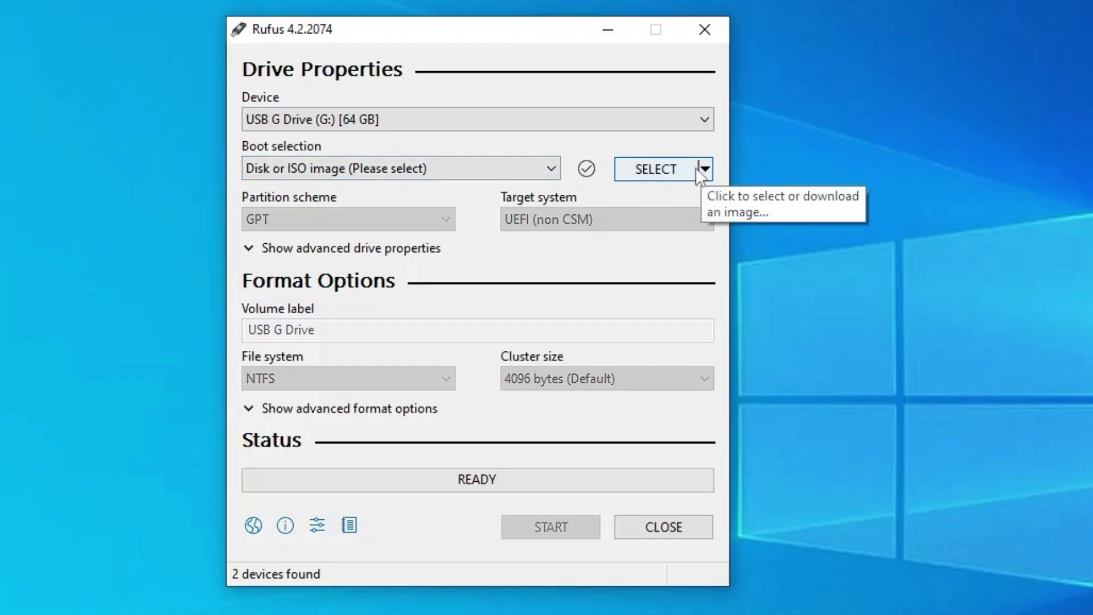
pyautogui.click(705, 170)
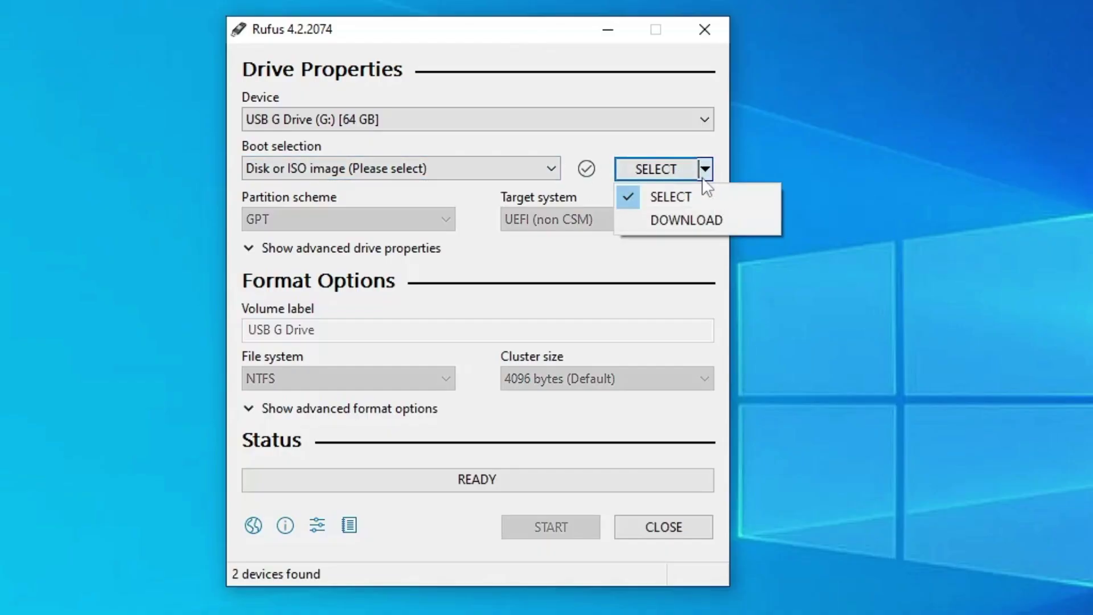
pyautogui.click(698, 222)
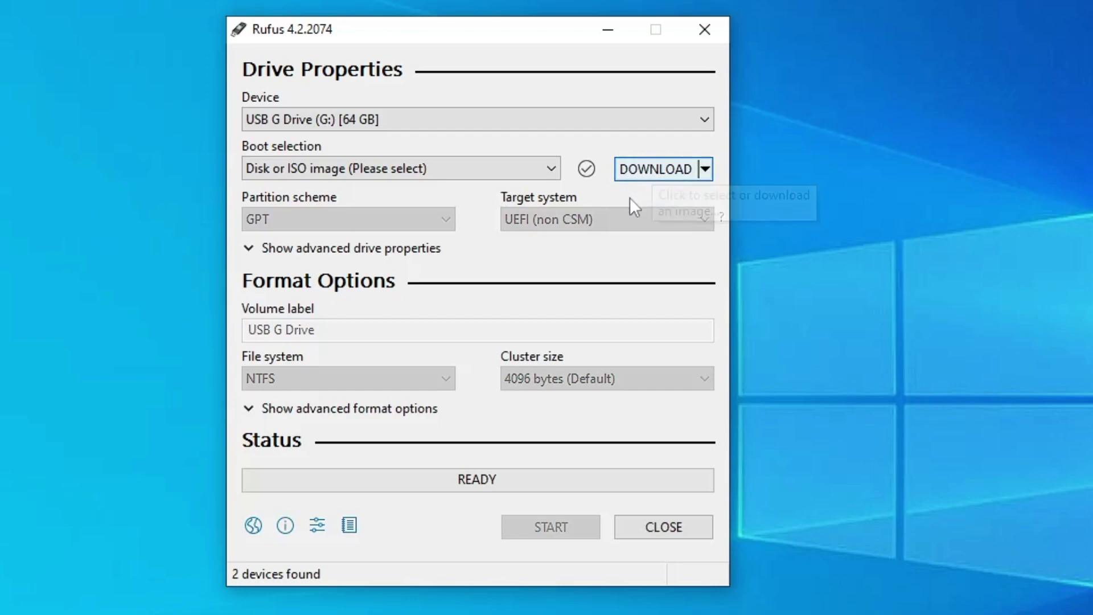
pyautogui.click(702, 173)
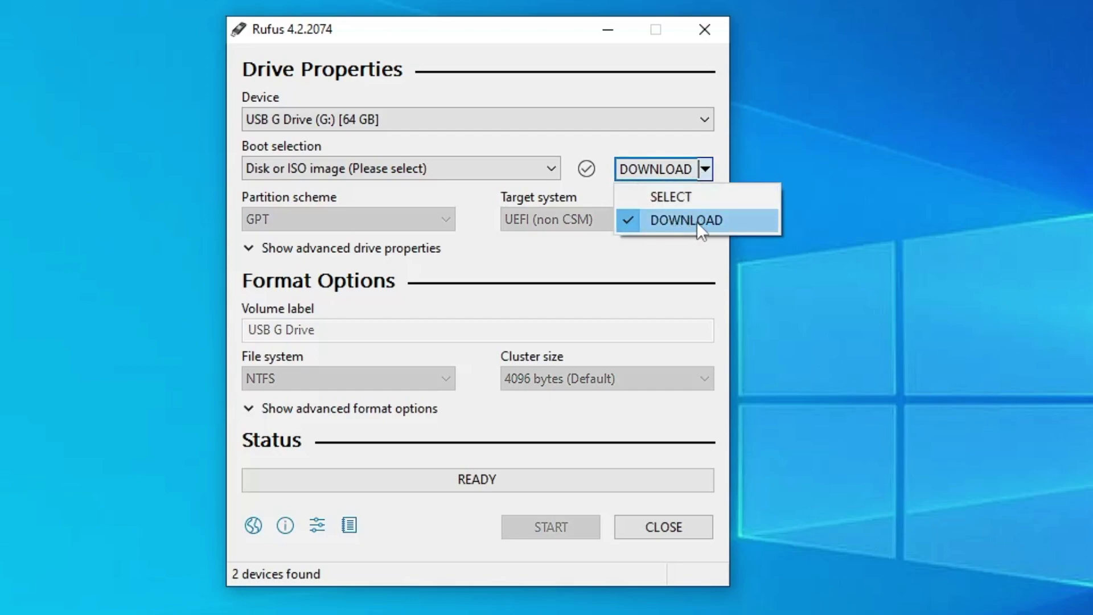
pyautogui.click(672, 193)
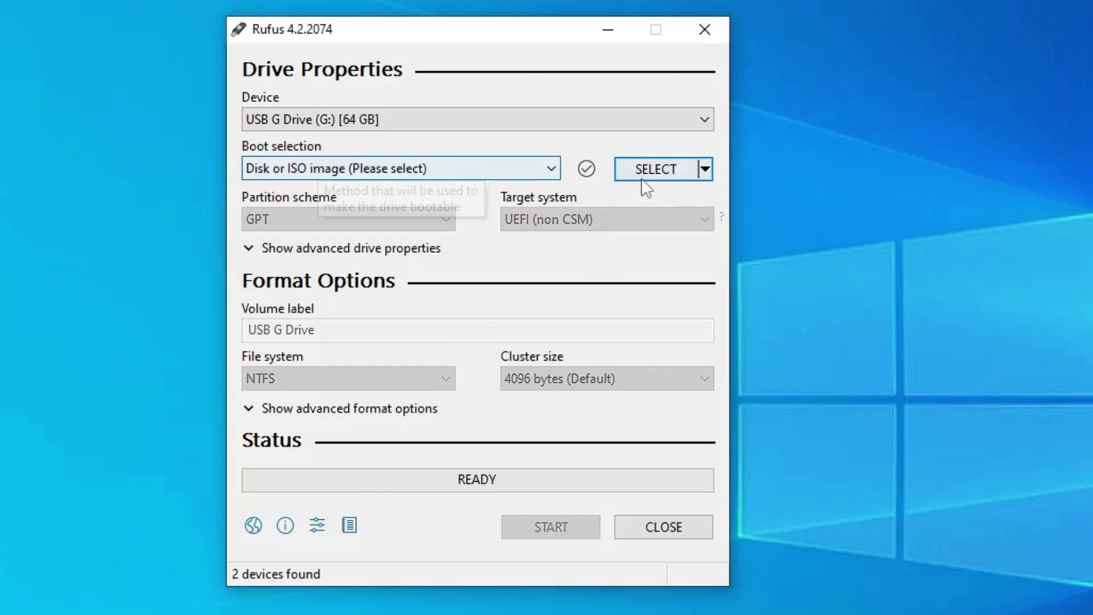
# Step: Load the Win11_22H2_English_x64v2 disc image from the Ventoy (E:) drive as the boot selection
pyautogui.click(656, 170)
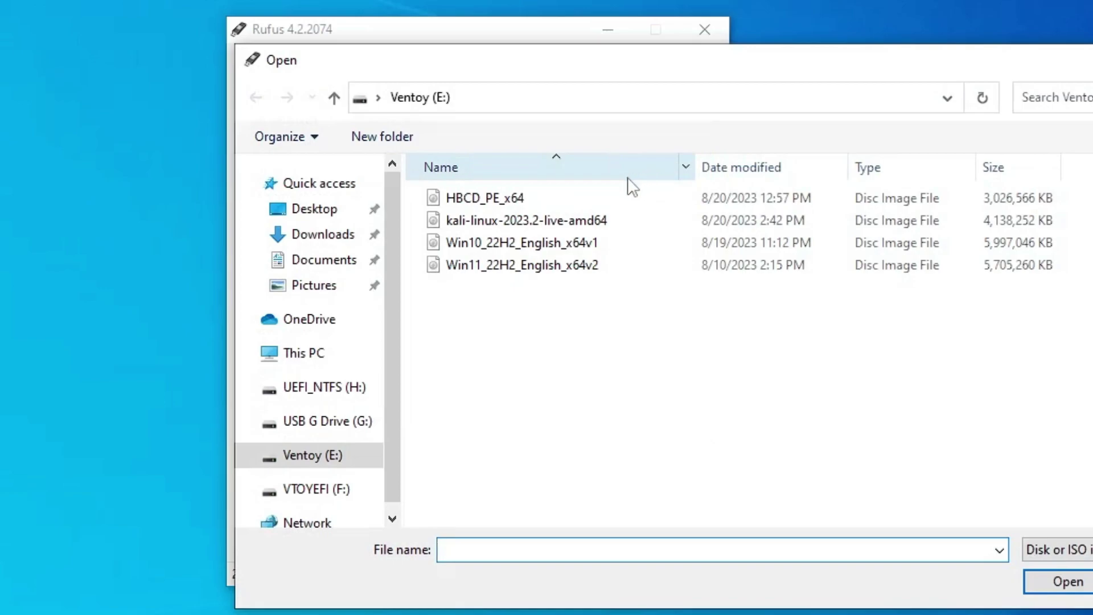
pyautogui.click(495, 265)
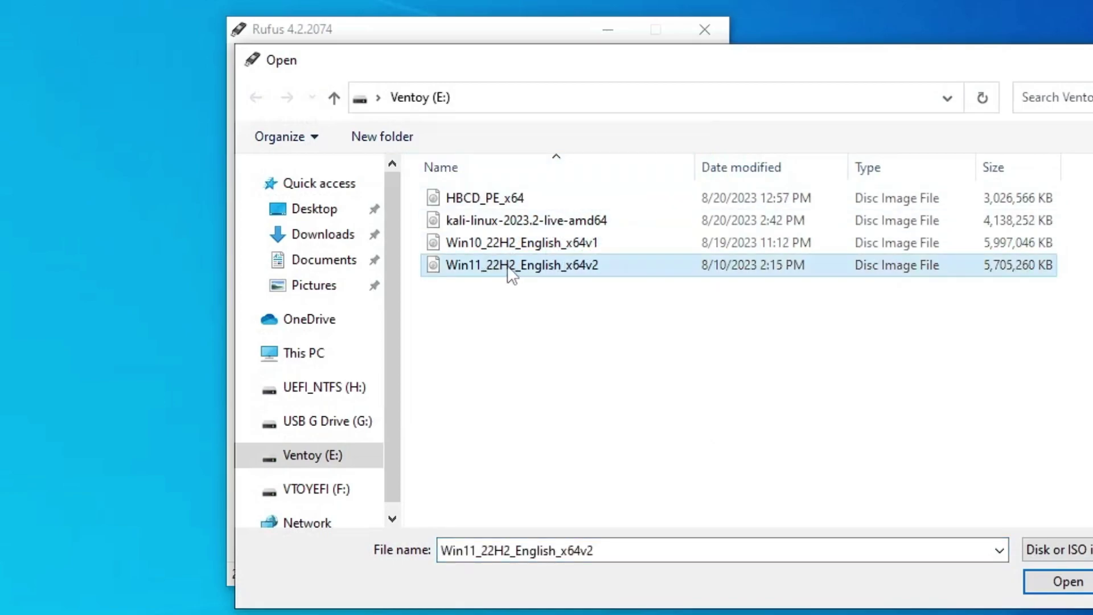
pyautogui.click(1034, 583)
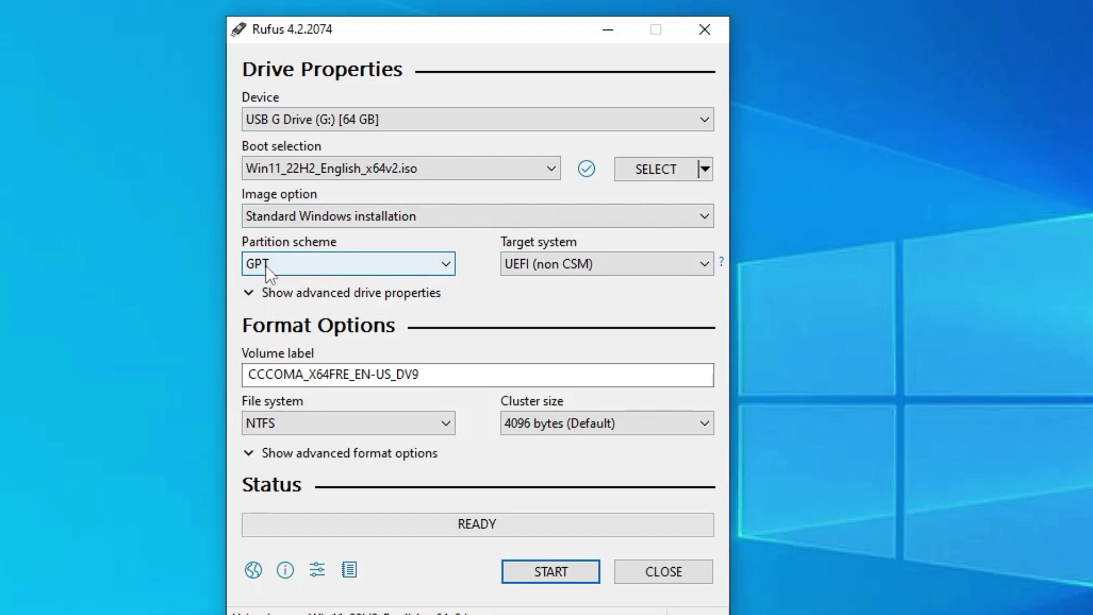
# Step: Start the USB creation and set the installation to create a local account with the username, copy regional options, disable data collection and disable BitLocker encryption
pyautogui.click(544, 575)
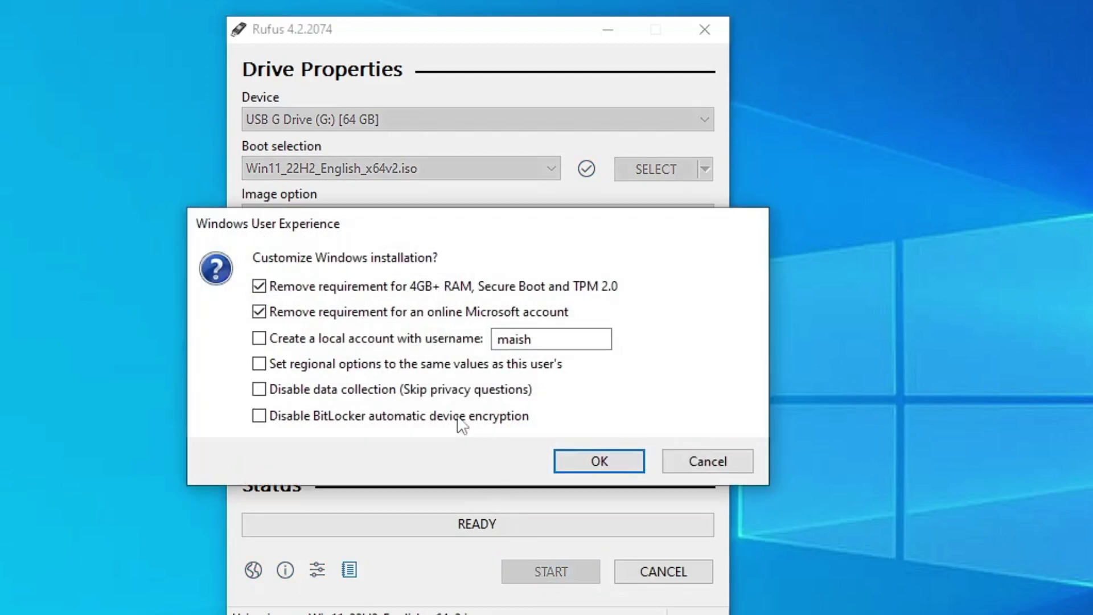
pyautogui.moveTo(394, 234); pyautogui.dragTo(390, 191)
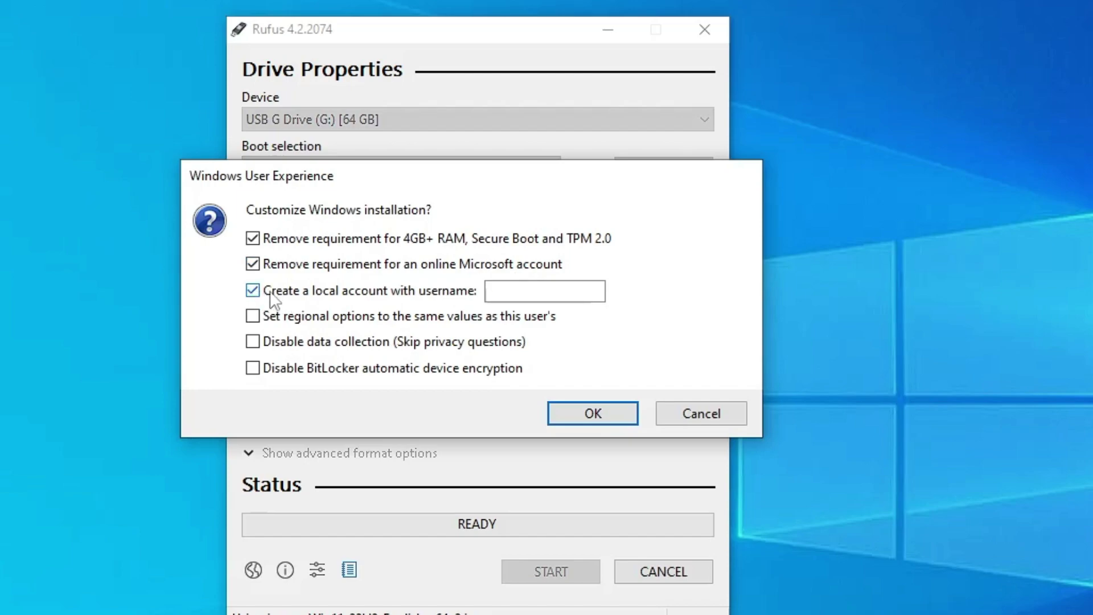
pyautogui.click(491, 292)
pyautogui.write('maish')
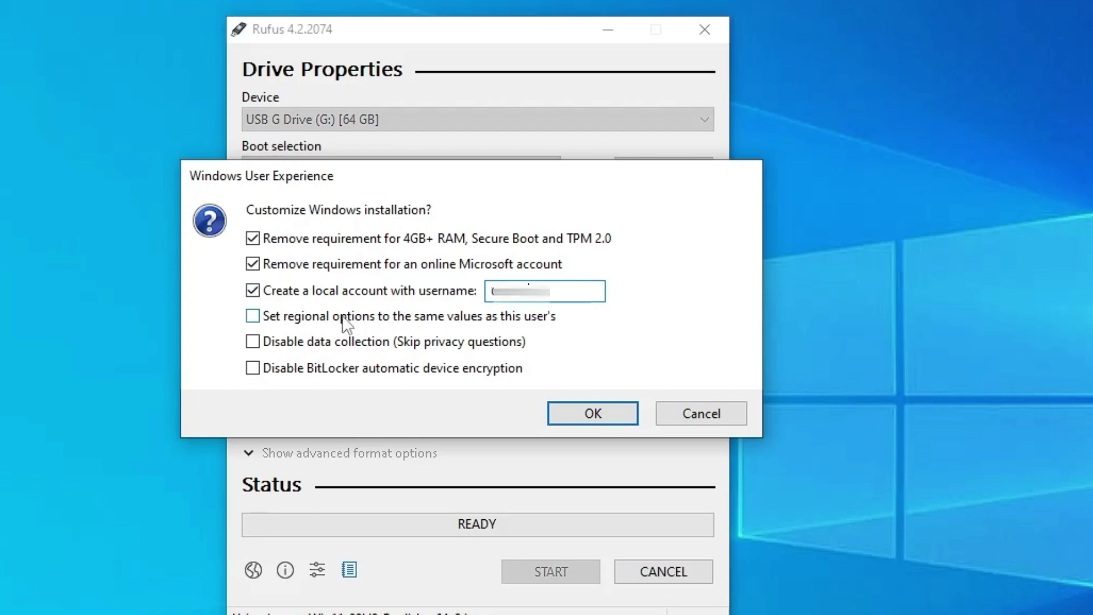
pyautogui.click(343, 317)
pyautogui.click(253, 344)
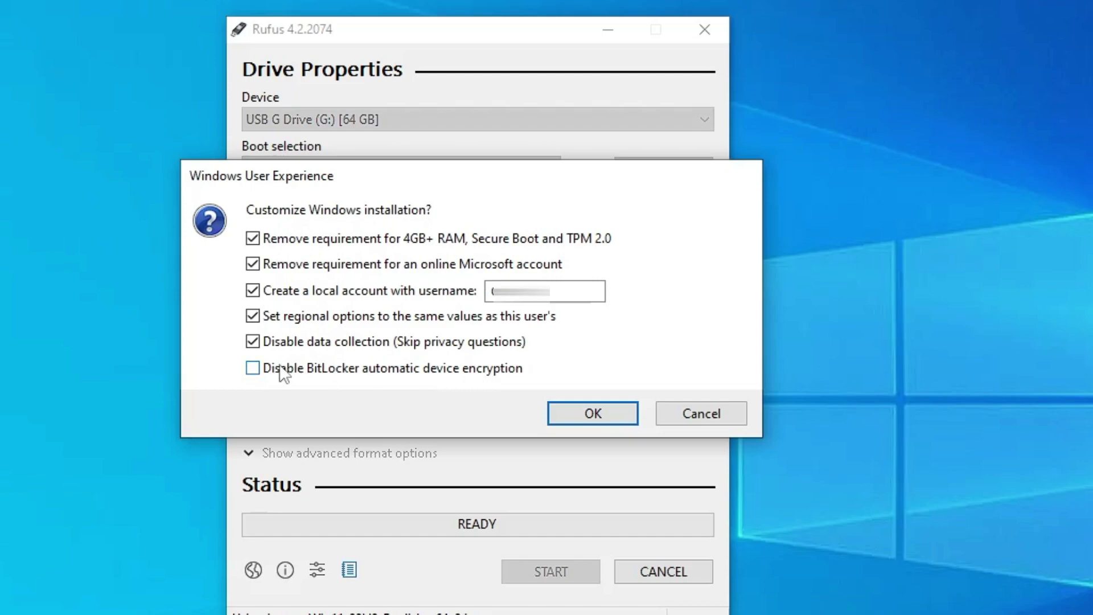
pyautogui.click(253, 369)
# Step: Accept the customizations and the erasure of the USB drive, wait until the image is written, and close Rufus
pyautogui.click(565, 416)
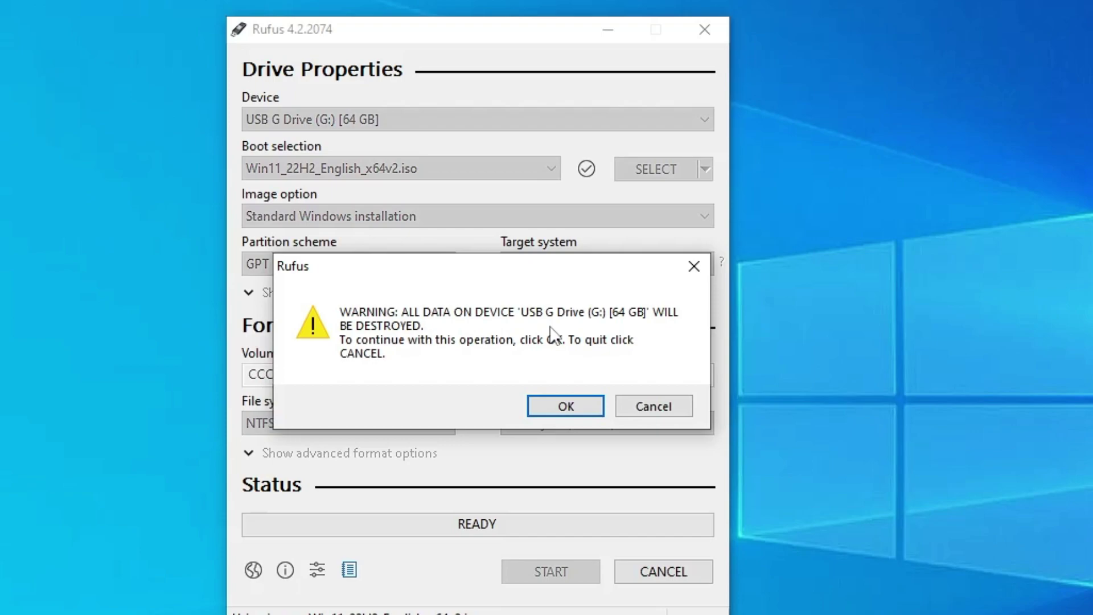
pyautogui.click(573, 413)
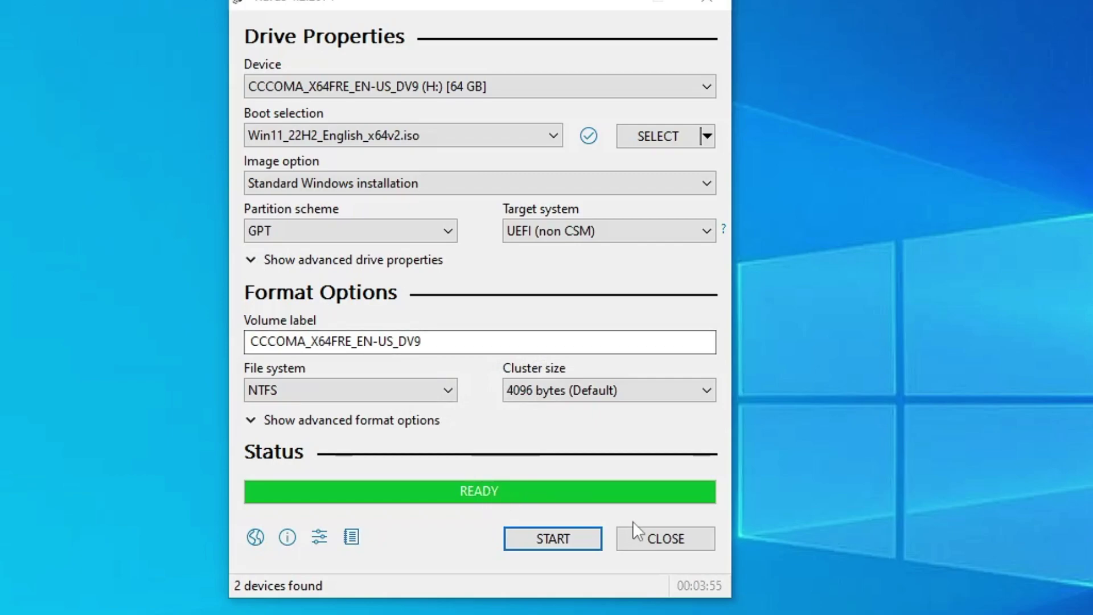
pyautogui.click(659, 539)
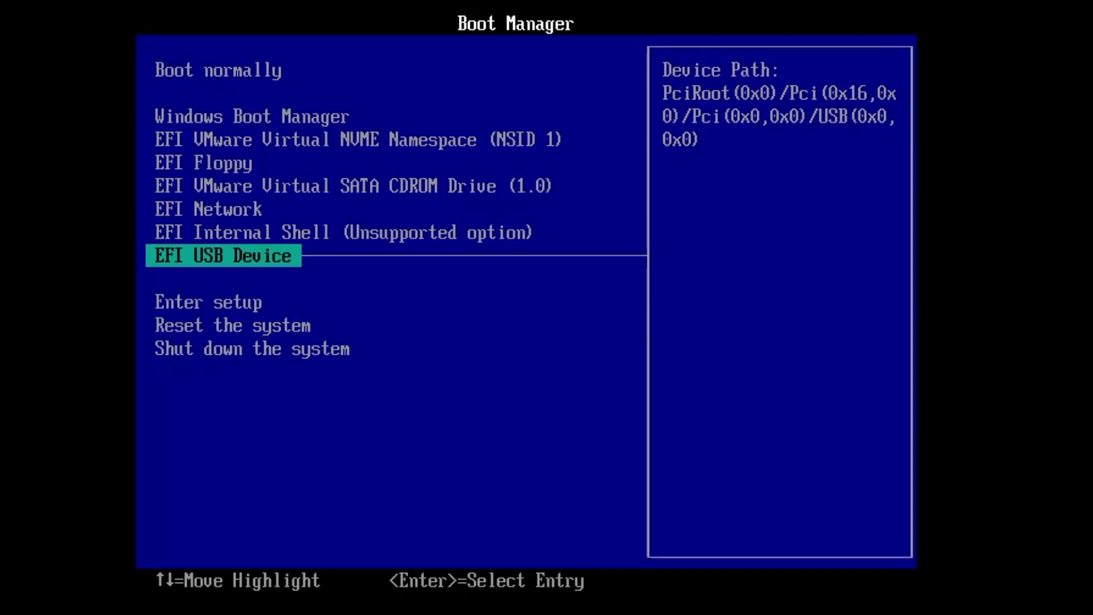
# Step: Boot from the EFI USB Device and start the Windows installation with English (United States) and the US keyboard
pyautogui.press('Return')
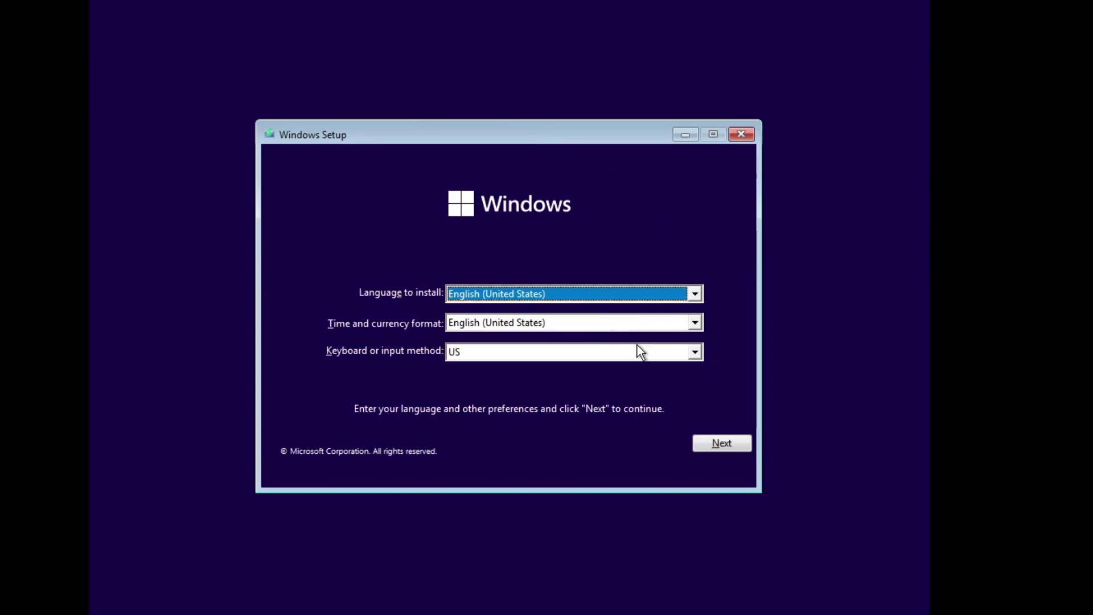
pyautogui.click(719, 447)
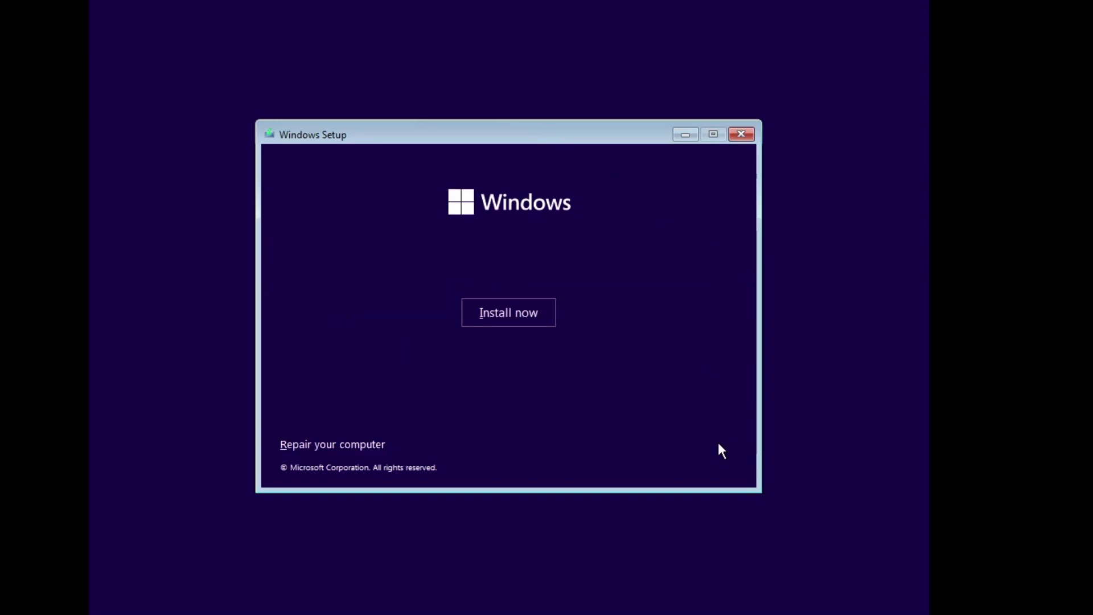
pyautogui.click(541, 322)
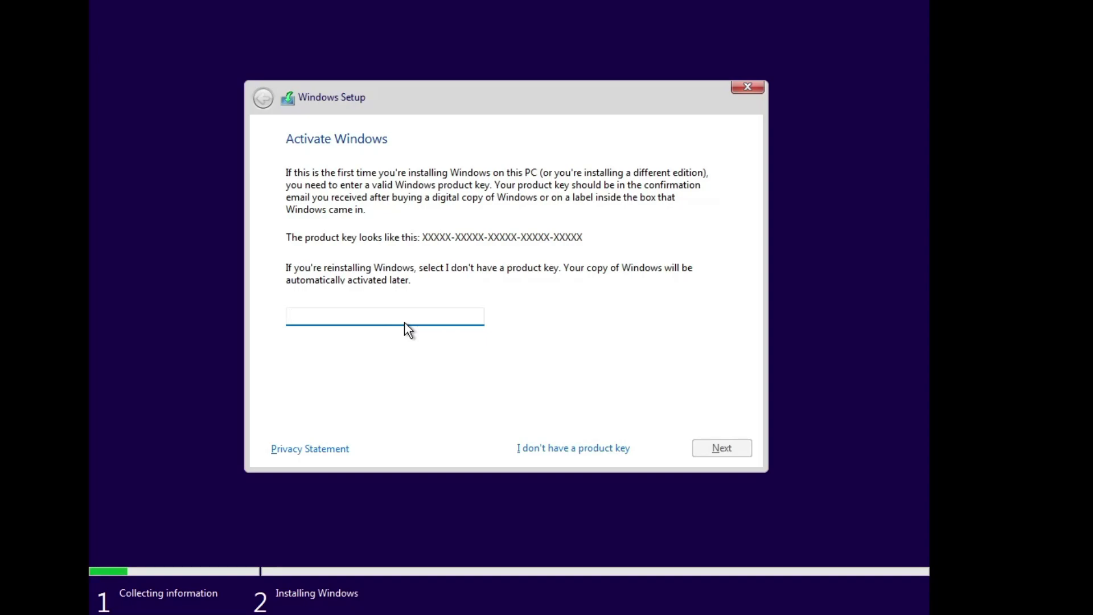
# Step: Skip the product key entry and choose Windows 11 Pro as the operating system to install
pyautogui.click(573, 450)
pyautogui.click(361, 259)
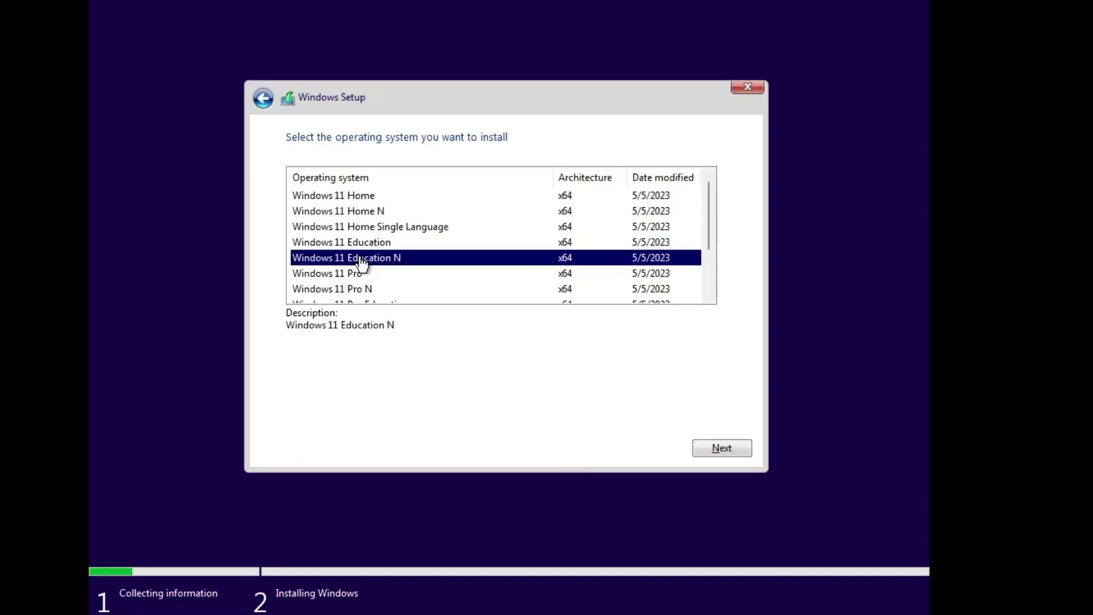
pyautogui.click(352, 276)
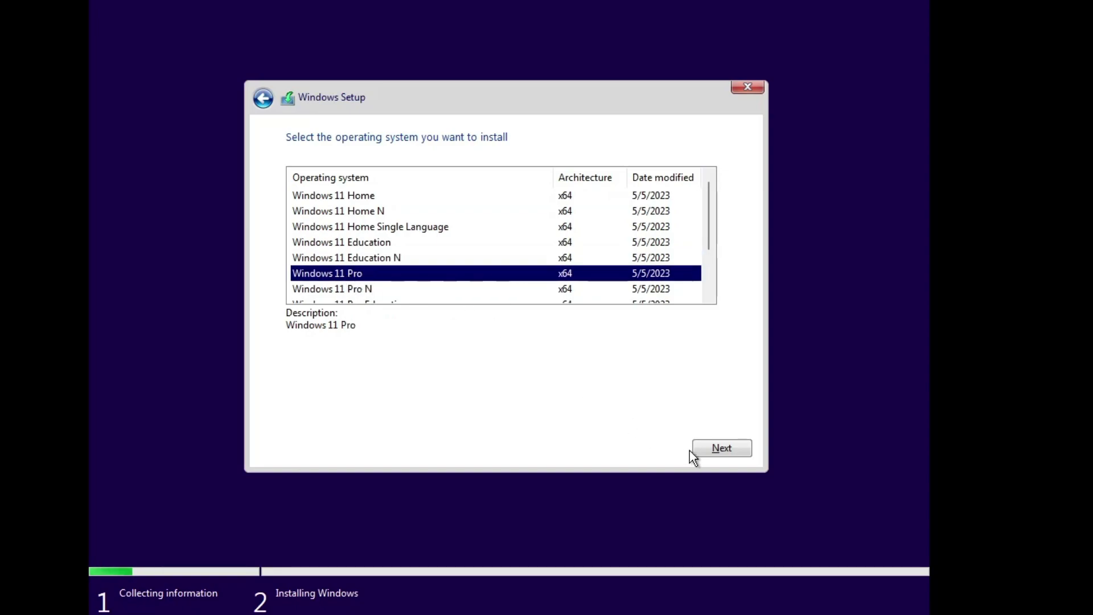
pyautogui.click(709, 450)
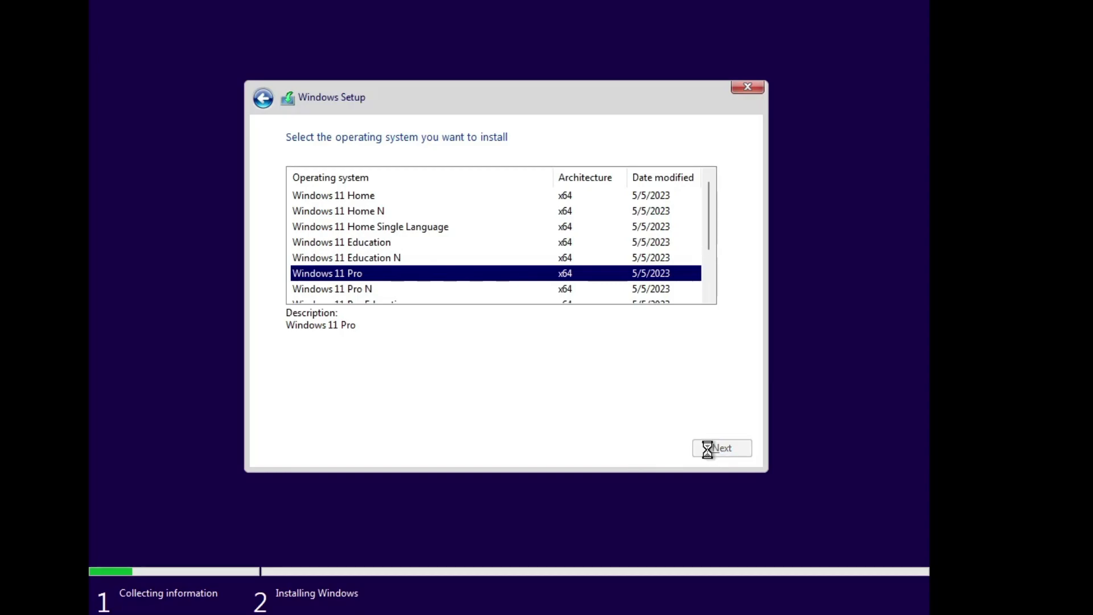
# Step: Accept the license terms, choose the custom Windows-only installation, and install Windows on the Drive 0 Unallocated Space
pyautogui.click(459, 412)
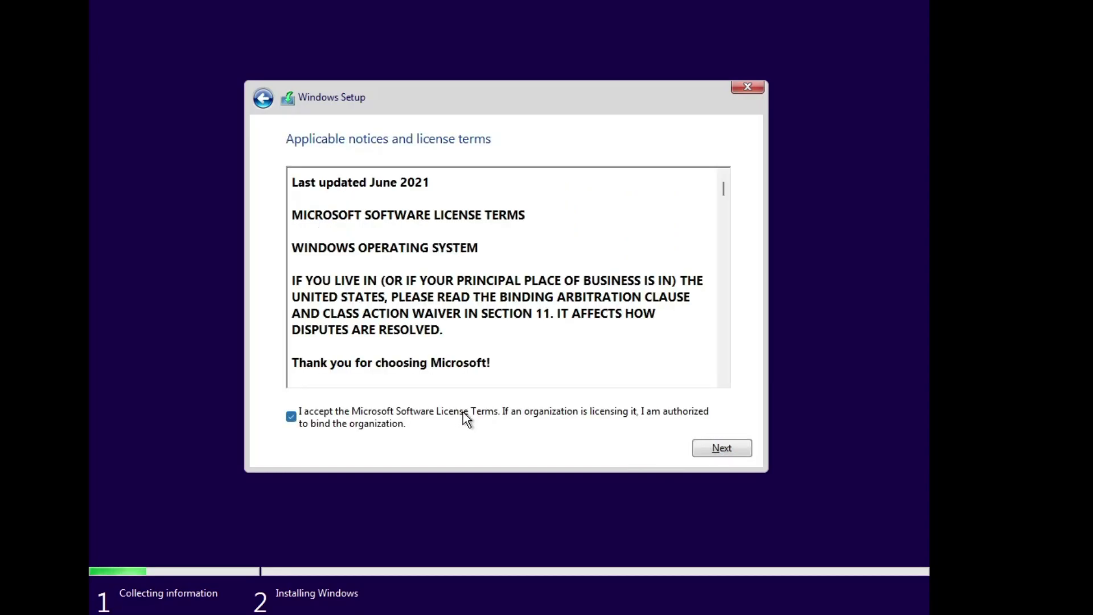
pyautogui.click(719, 449)
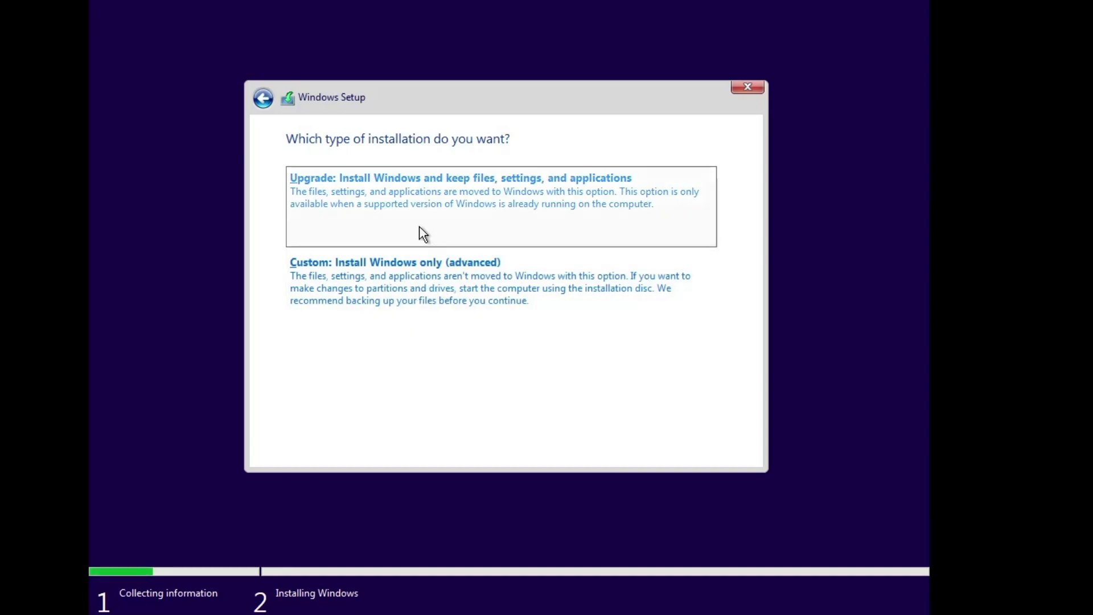
pyautogui.click(441, 282)
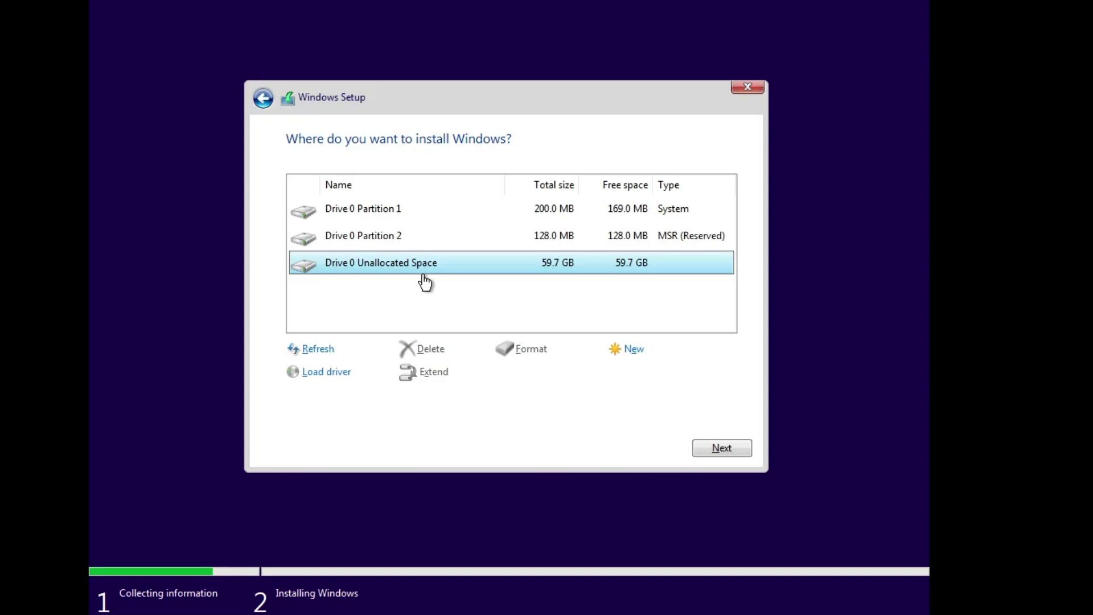
pyautogui.click(711, 446)
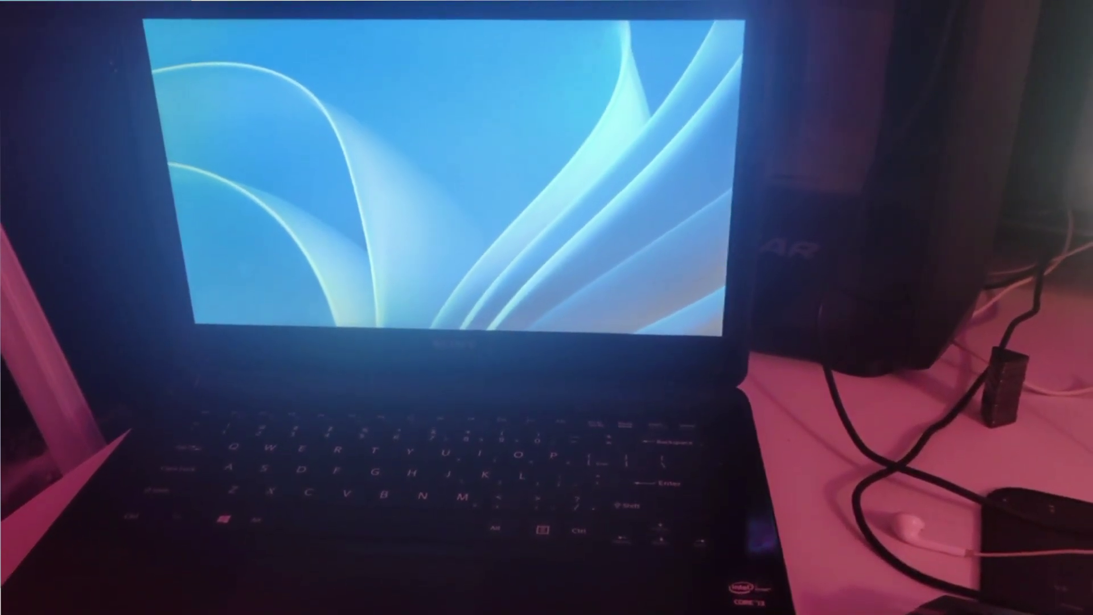
# Step: Dismiss the lock screen of the freshly installed Windows 11 and sign in to the local account
pyautogui.press('space')
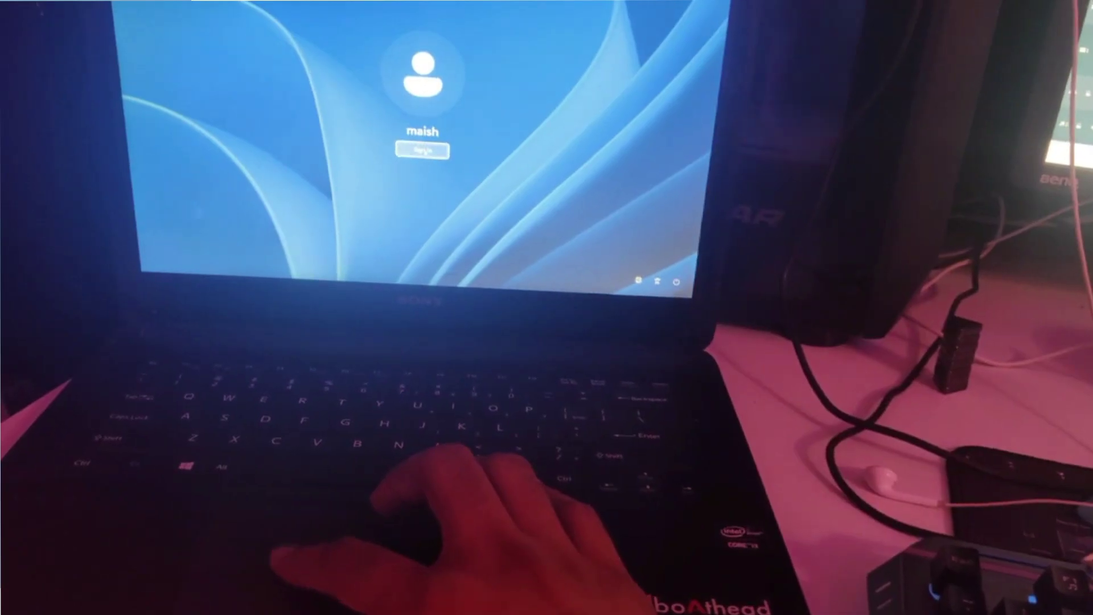
pyautogui.click(417, 154)
pyautogui.press('Return')
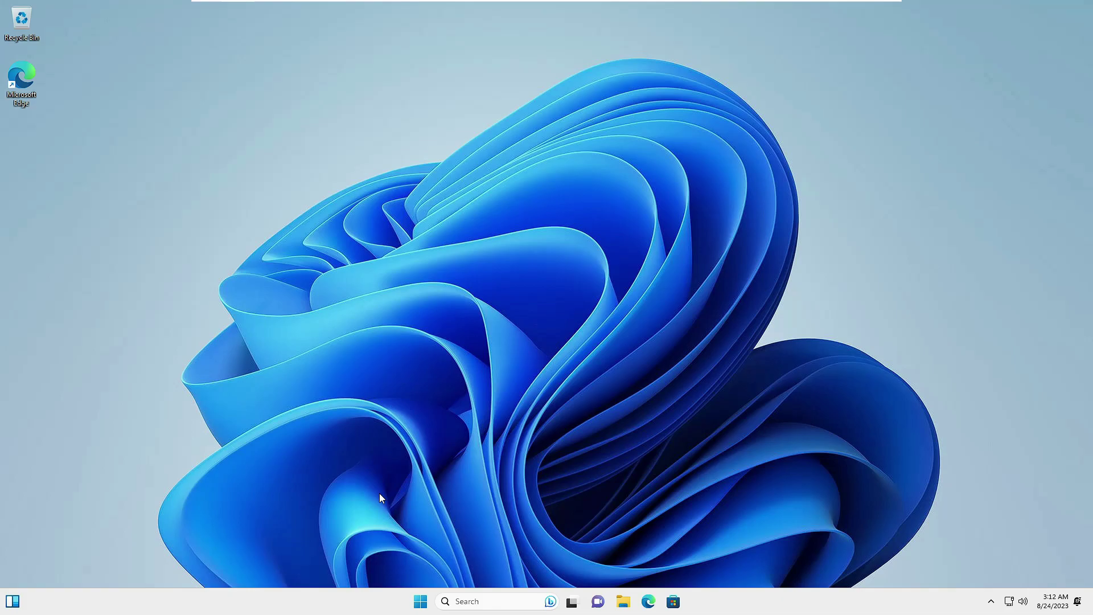
# Step: In the Windows Update settings, turn on getting the latest updates as soon as they're available and check for updates
pyautogui.click(494, 606)
pyautogui.write('update')
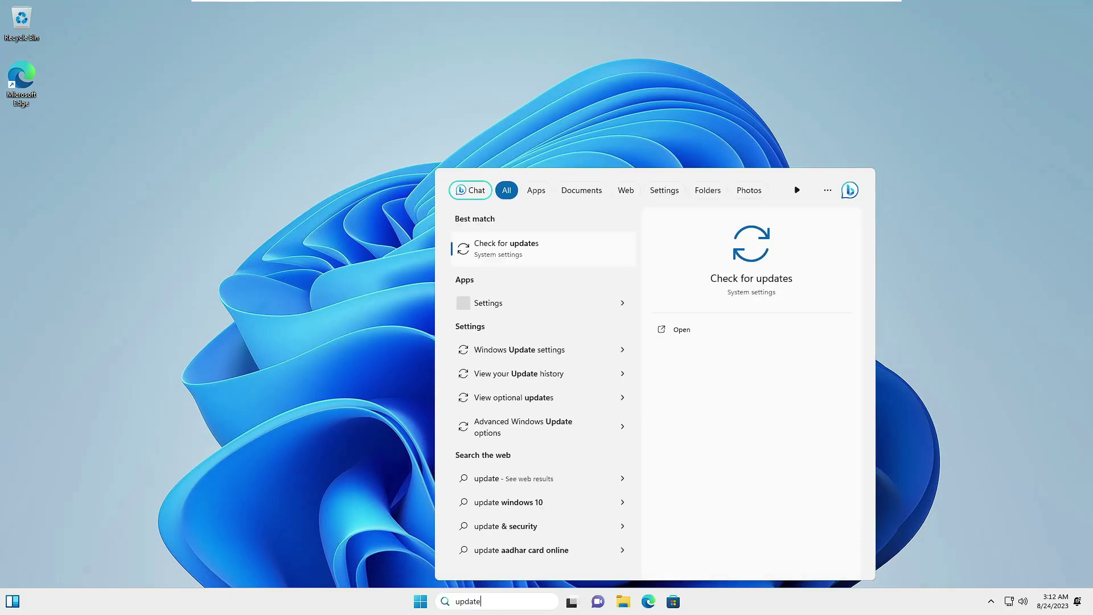
pyautogui.click(511, 250)
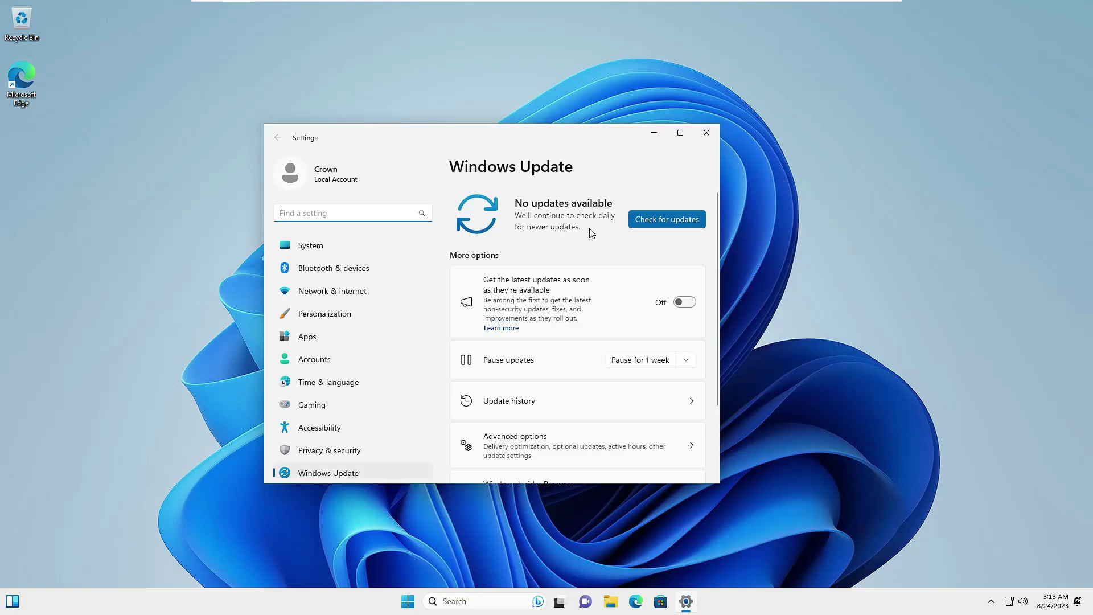
pyautogui.click(679, 303)
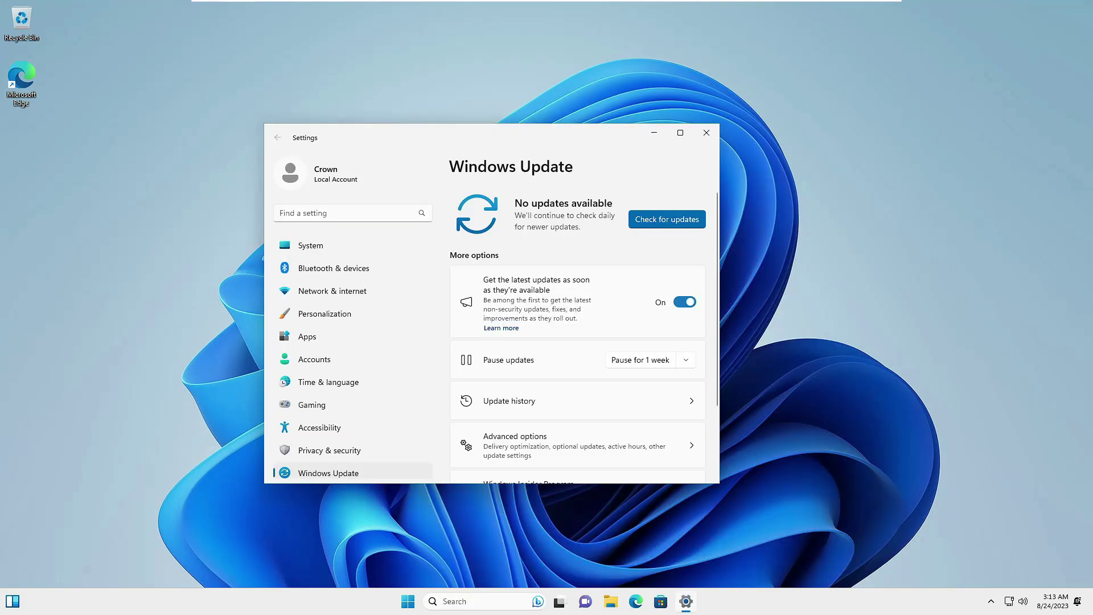
pyautogui.click(650, 222)
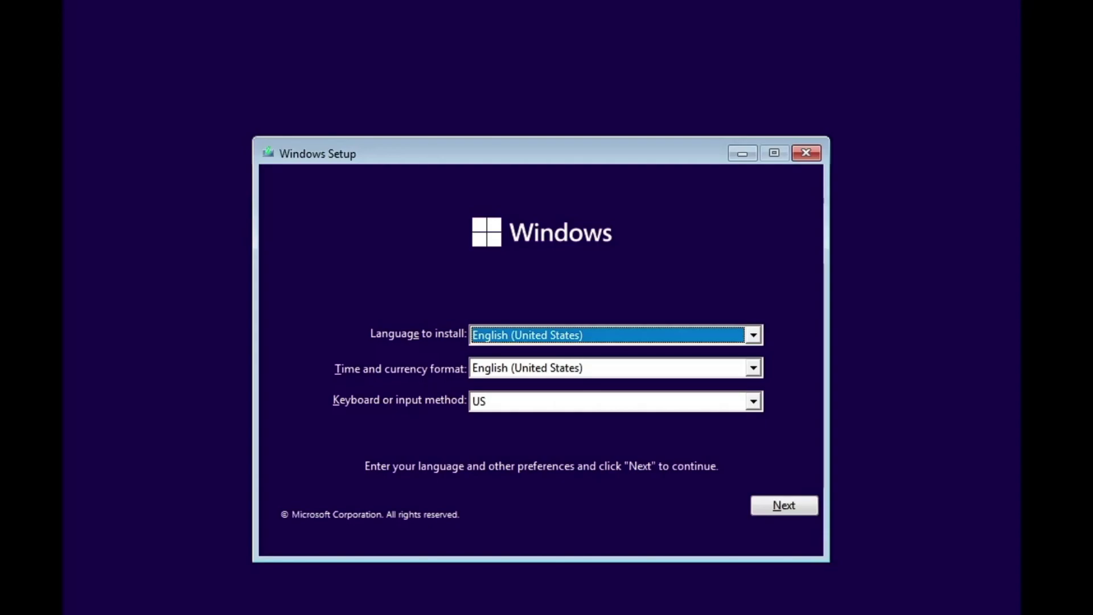
# Step: Proceed with Windows Setup using English (United States) for language and time format and the US keyboard
pyautogui.click(781, 506)
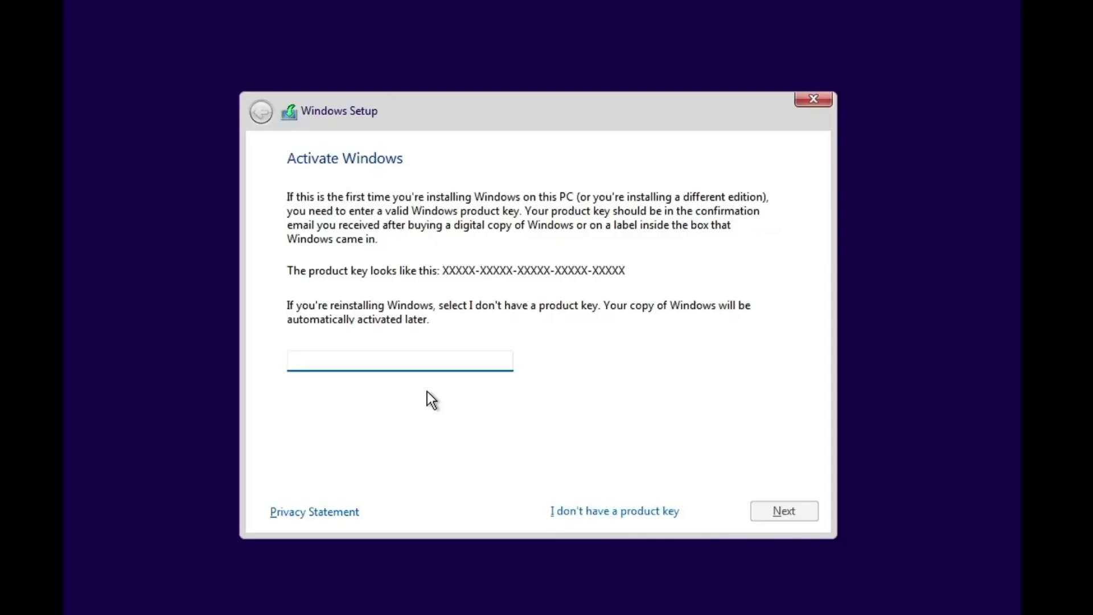